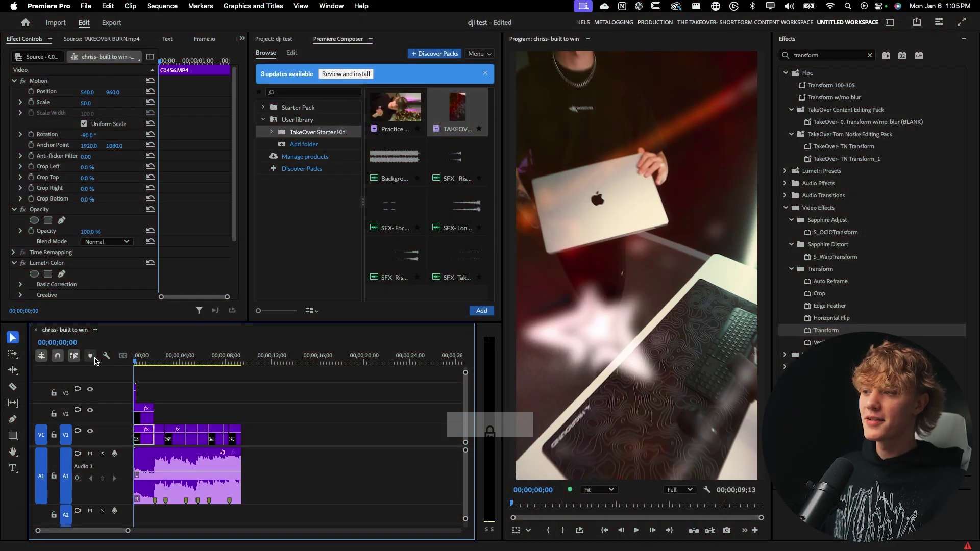
# Deselect the timeline clips and move the playhead back to the laptop frame at 00;00;08;25.
pyautogui.click(199, 388)
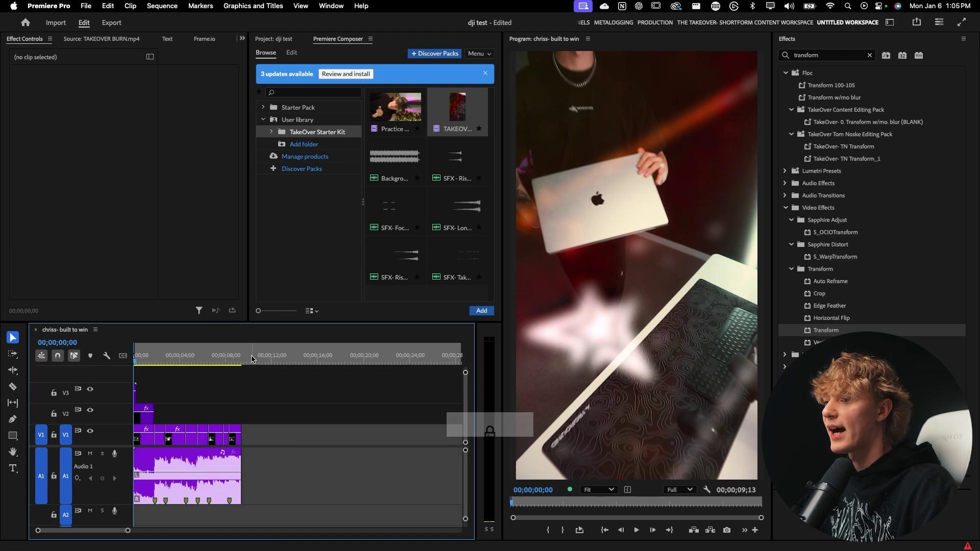
pyautogui.click(251, 356)
pyautogui.moveTo(247, 352); pyautogui.dragTo(234, 353)
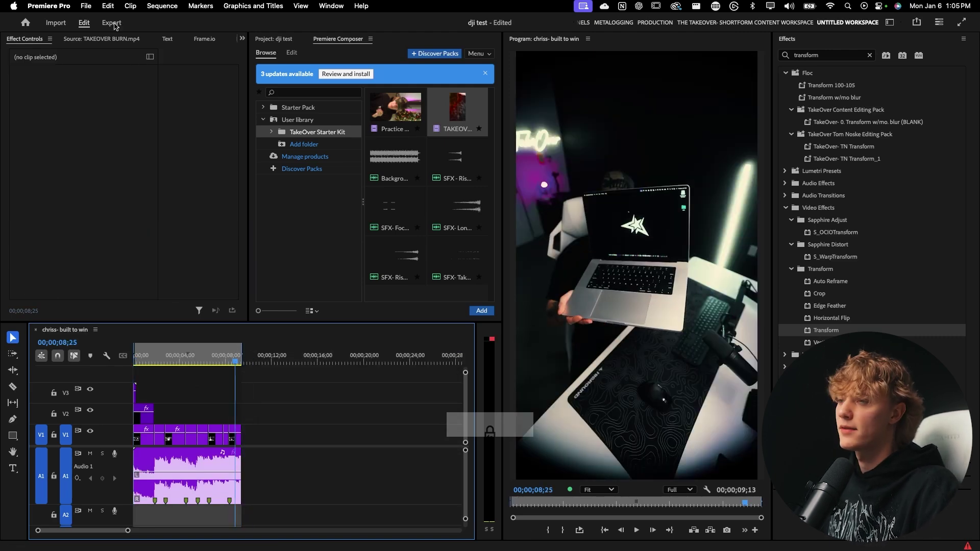
# Open the sequence's export settings and rename the output file to reel.mp4.
pyautogui.click(115, 25)
pyautogui.tripleClick(314, 71)
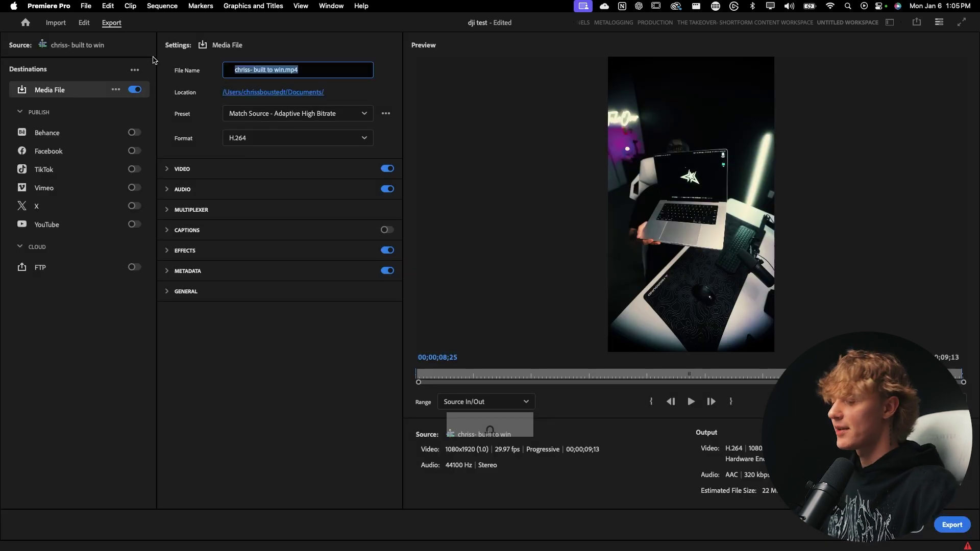
pyautogui.write('reeel')
pyautogui.press('Return')
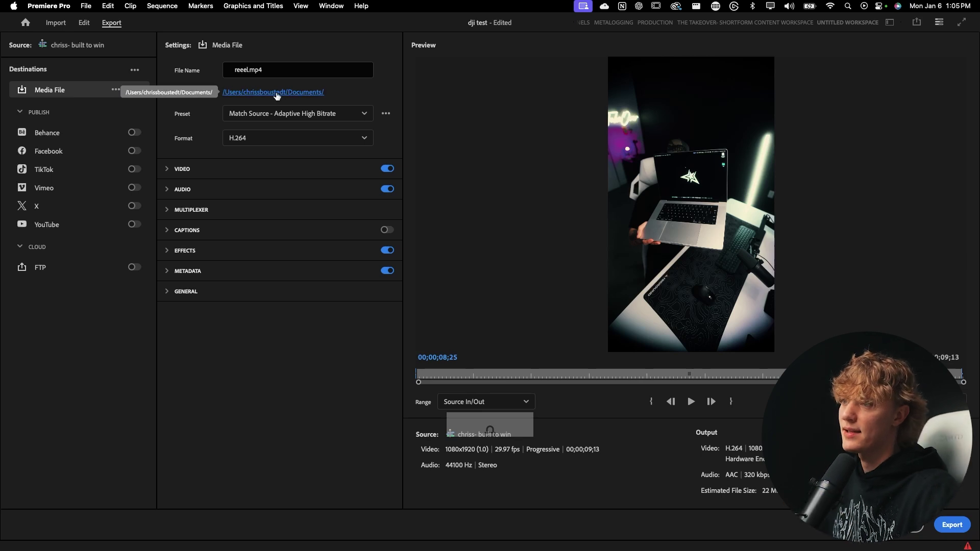
# Set the export save location to the Desktop folder.
pyautogui.click(276, 95)
pyautogui.click(488, 162)
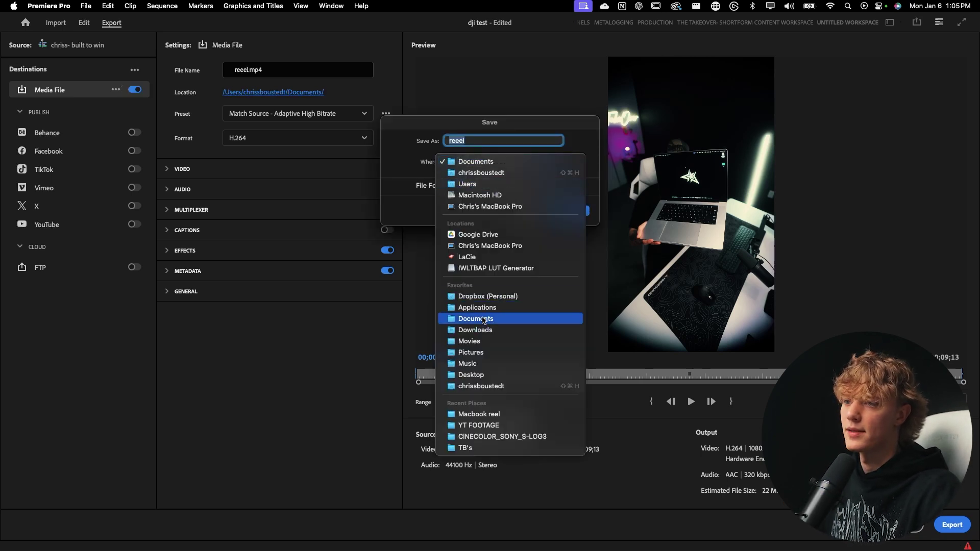
pyautogui.click(494, 375)
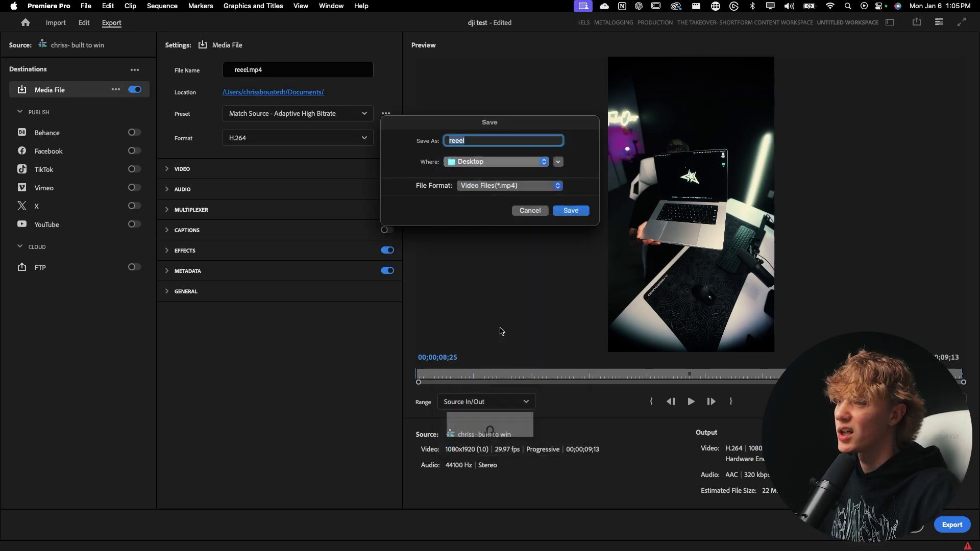
pyautogui.click(569, 210)
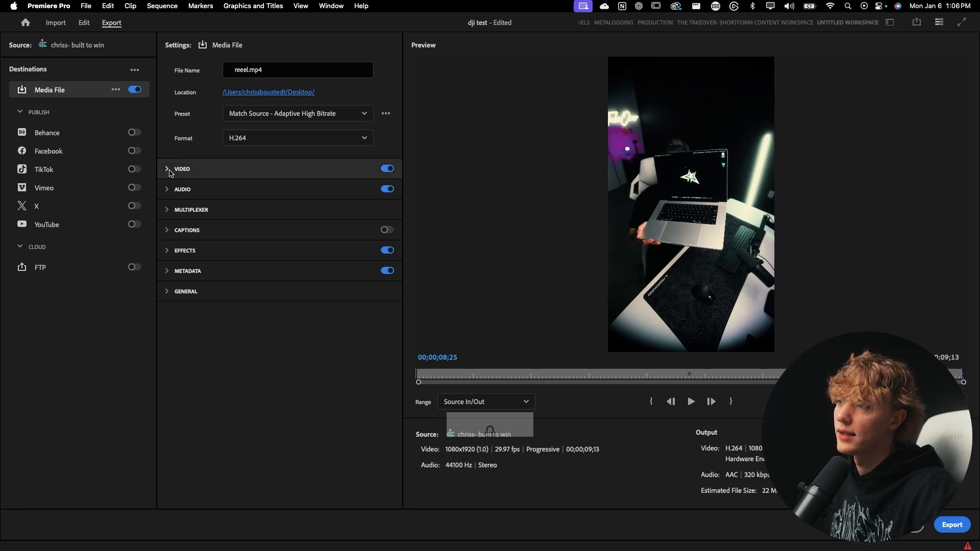
# Enable Render at Maximum Depth and Use Maximum Render Quality in the video settings.
pyautogui.click(169, 173)
pyautogui.click(186, 333)
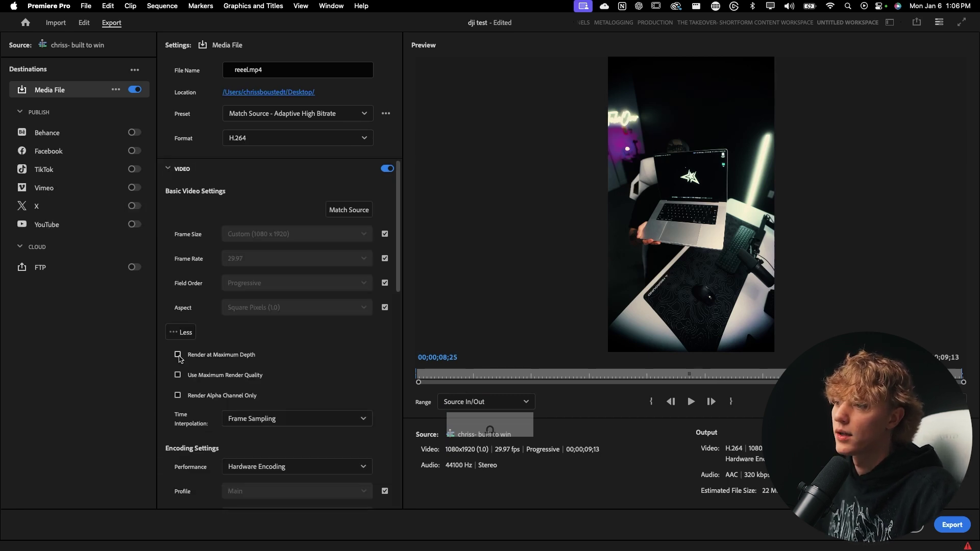
pyautogui.click(179, 356)
pyautogui.click(177, 377)
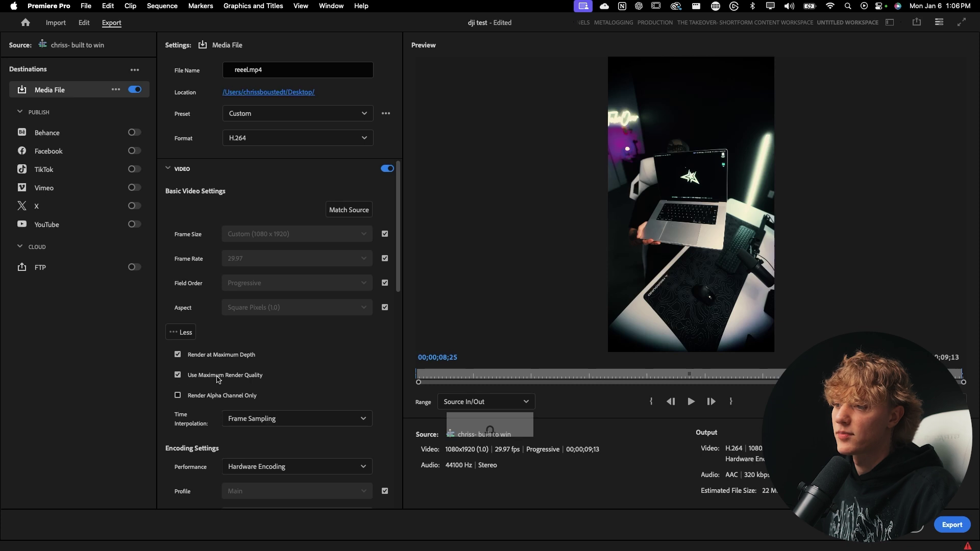
# Switch bitrate encoding to VBR, 2 pass and set the target and maximum bitrate to 33.12 Mbps.
pyautogui.scroll(-5, 347, 348)
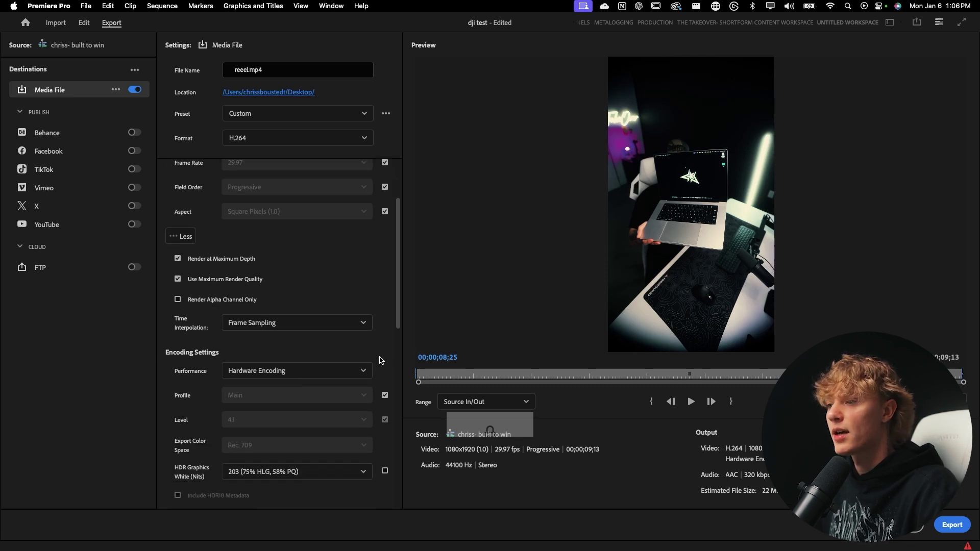
pyautogui.scroll(-1, 377, 359)
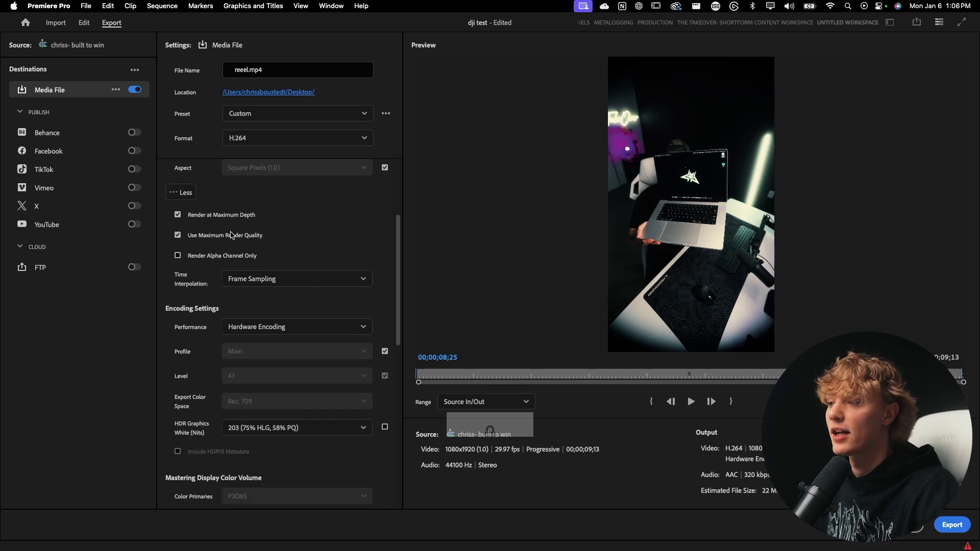
pyautogui.scroll(-1, 389, 320)
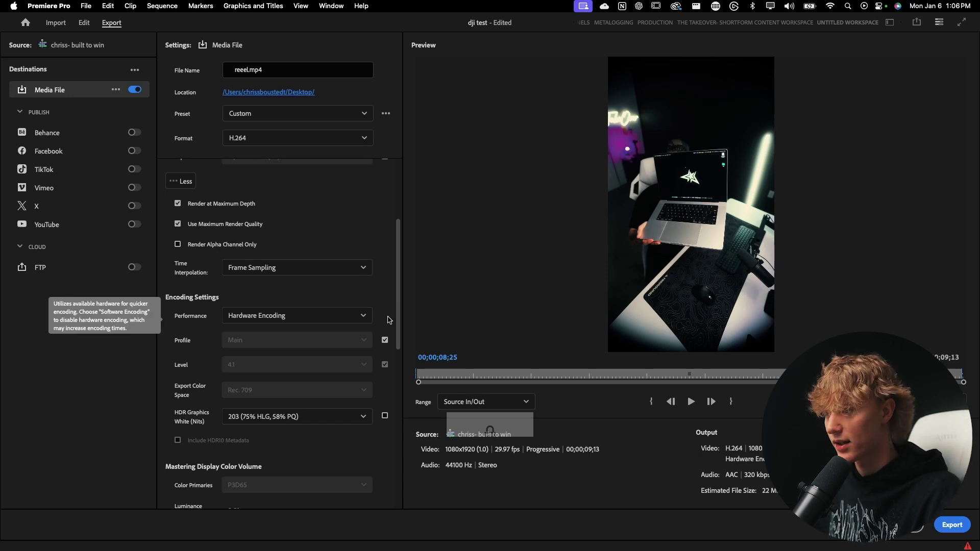
pyautogui.scroll(-1, 384, 321)
pyautogui.scroll(-10, 380, 313)
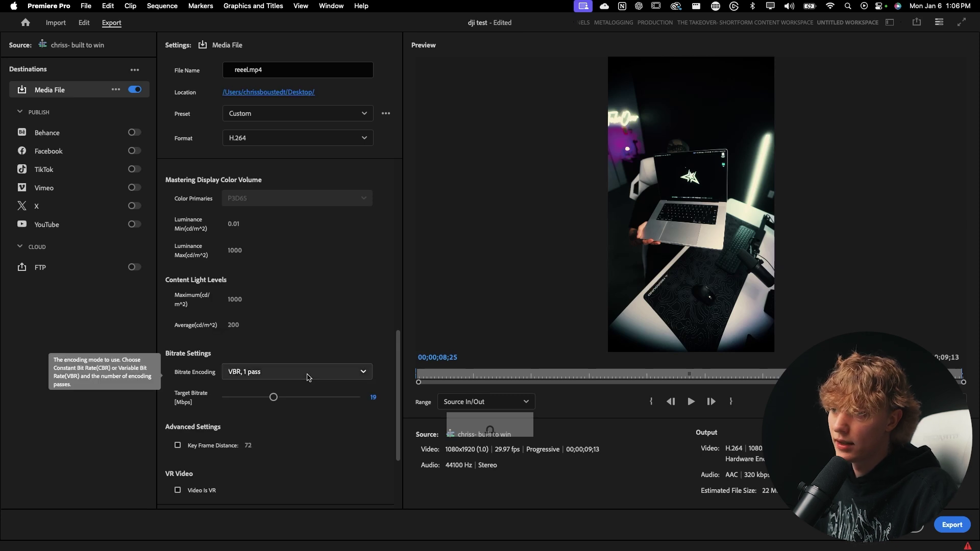
pyautogui.click(308, 378)
pyautogui.click(305, 424)
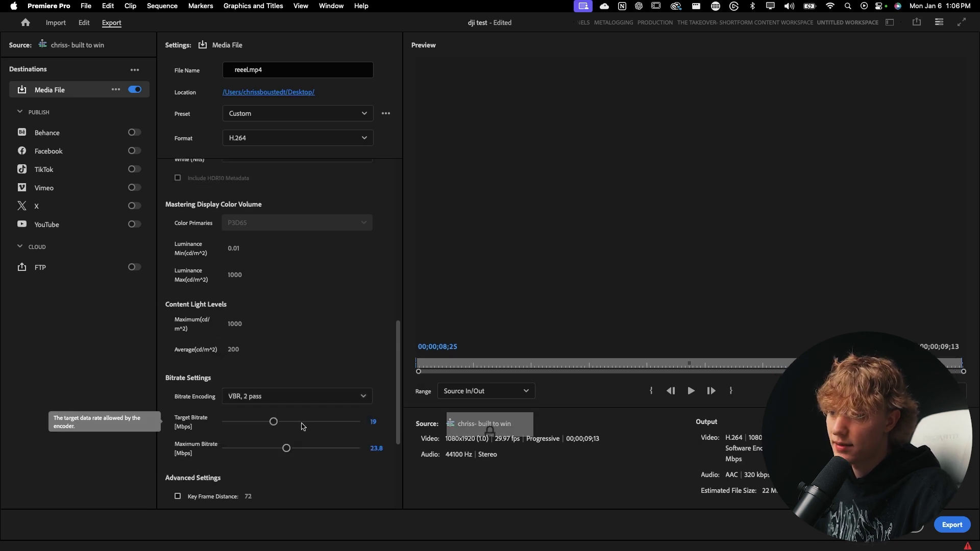
pyautogui.click(295, 422)
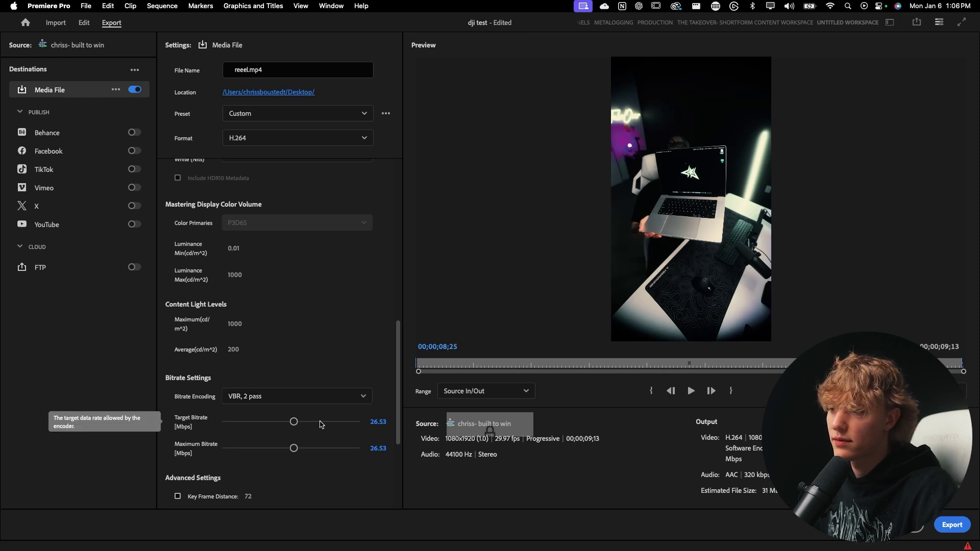
pyautogui.click(318, 422)
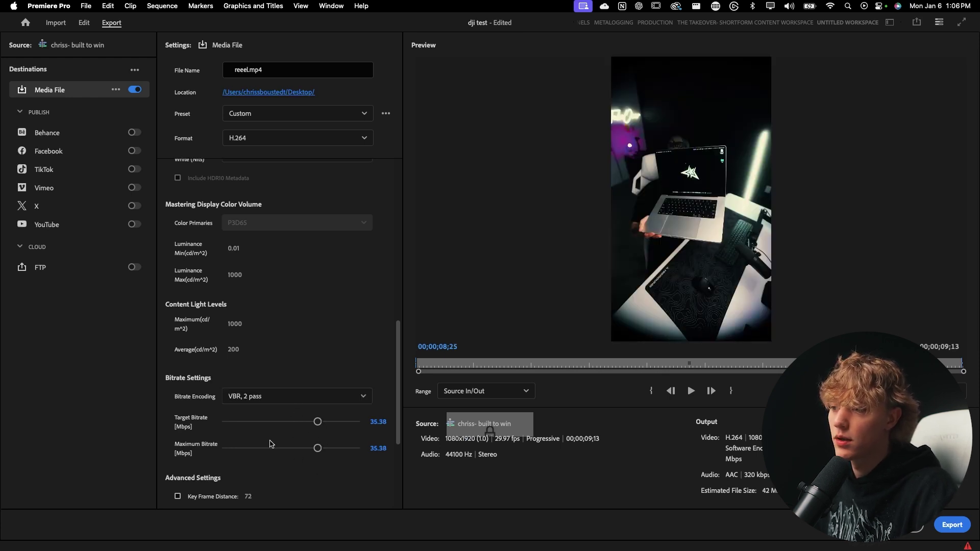
pyautogui.click(267, 422)
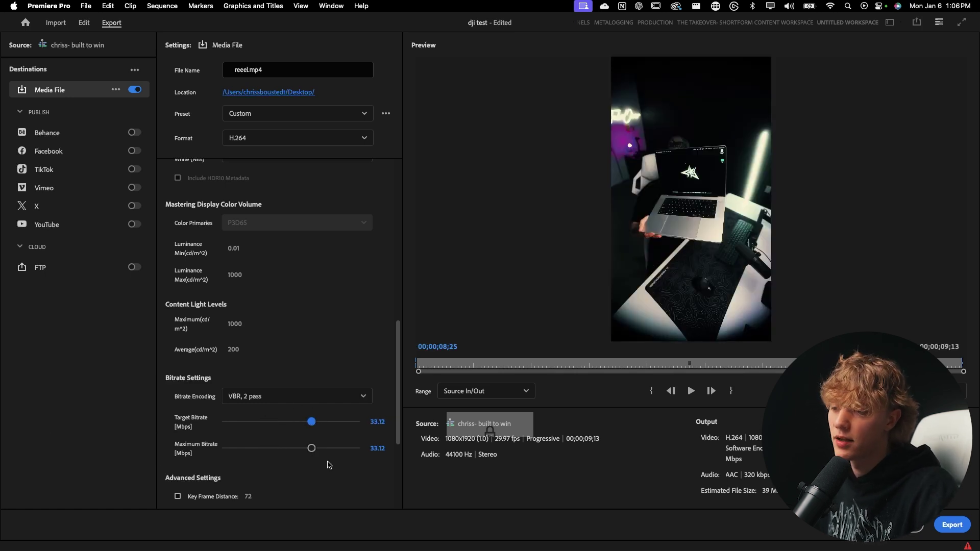
pyautogui.scroll(-5, 363, 469)
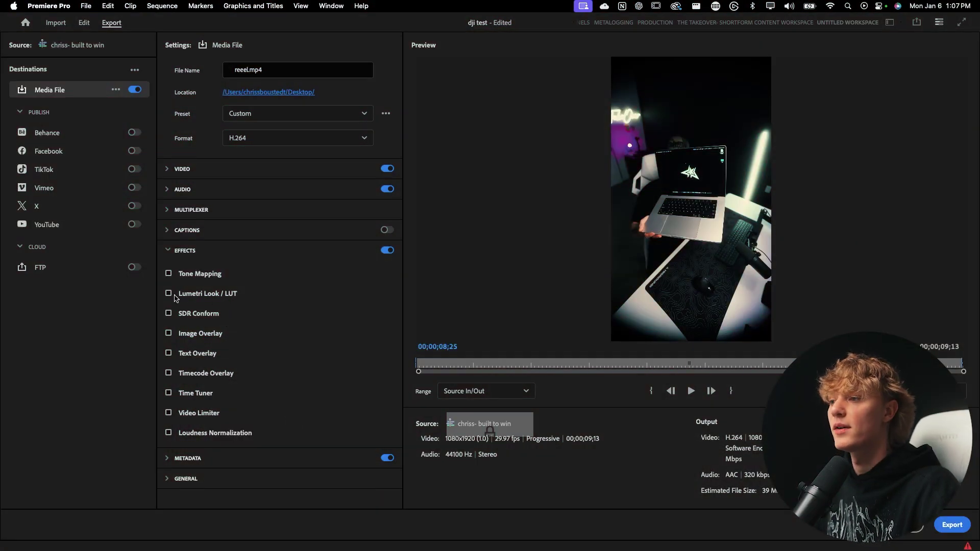
# Enable Lumetri Look / LUT and load QT+Gamma+Compensation.cube found by searching 'qt gamma' in Downloads.
pyautogui.click(171, 294)
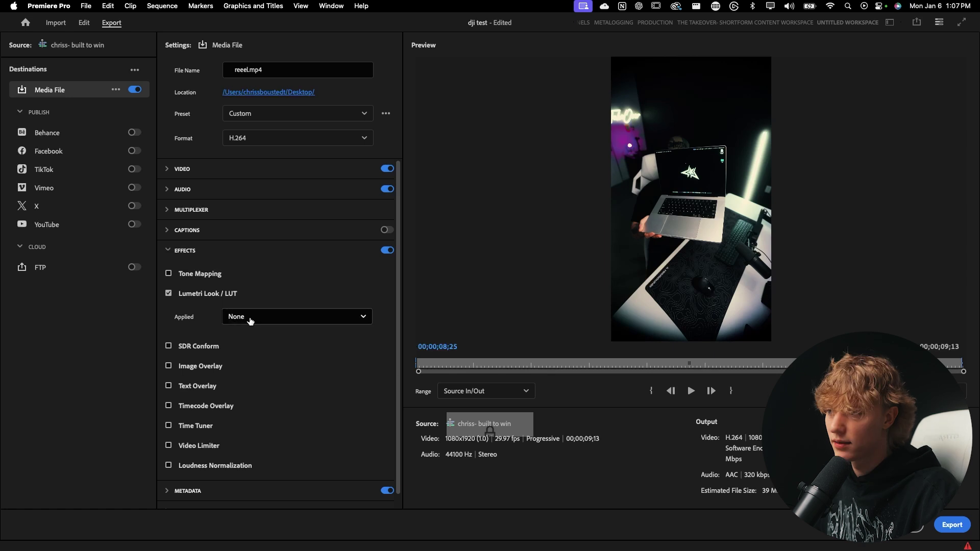
pyautogui.click(250, 319)
pyautogui.click(257, 354)
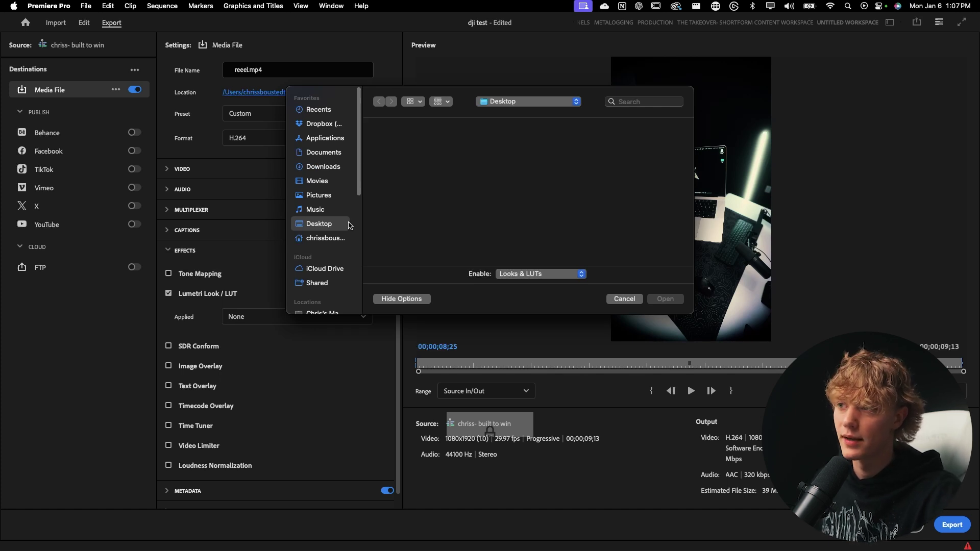
pyautogui.click(324, 167)
pyautogui.click(654, 104)
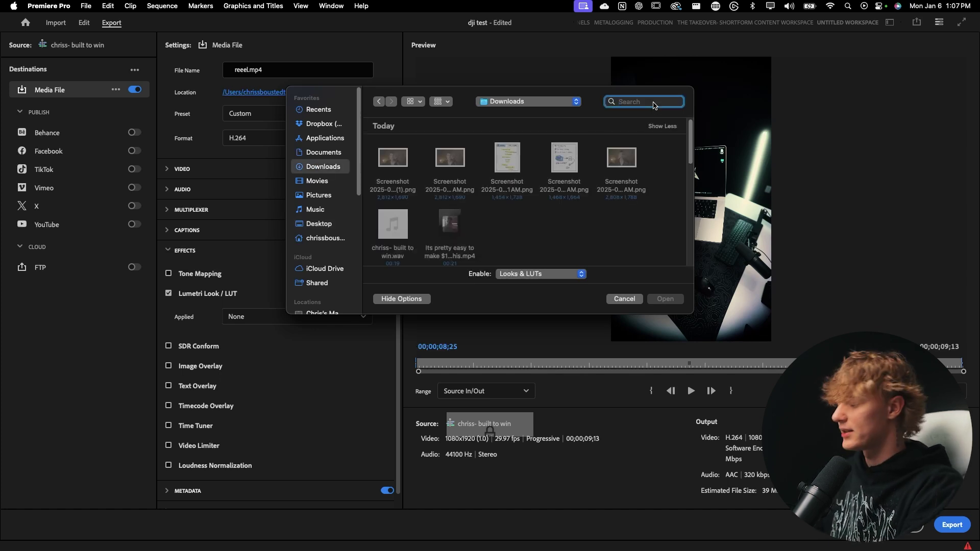
pyautogui.write('qt gamma')
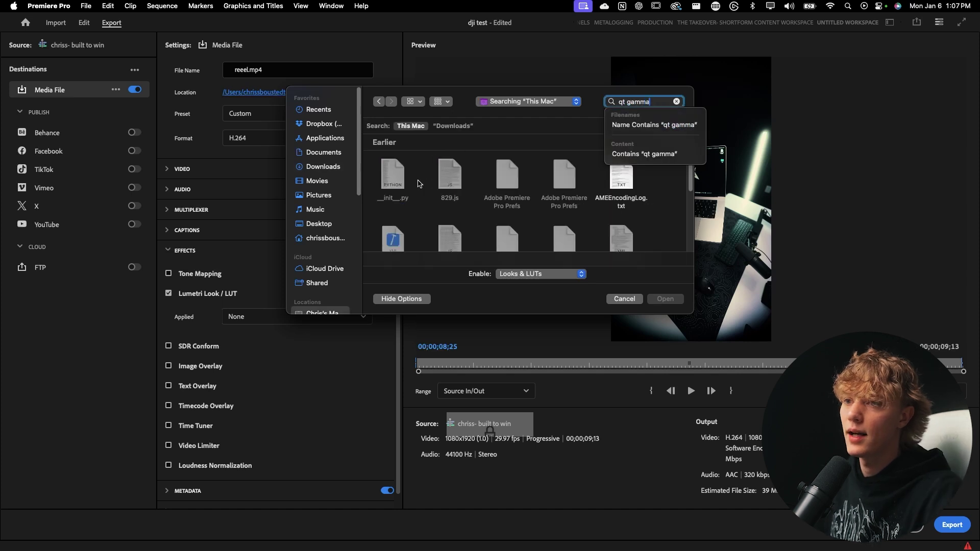
pyautogui.press('Return')
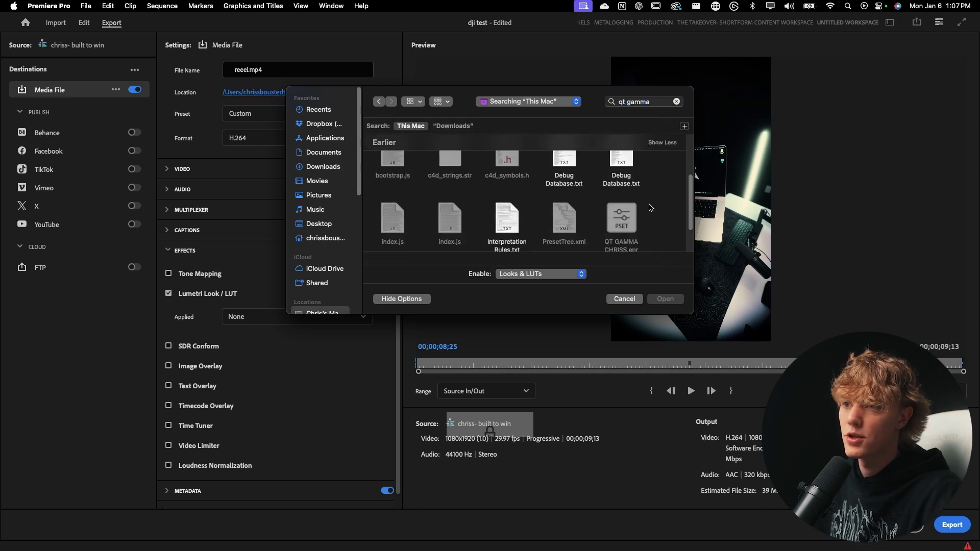
pyautogui.scroll(-2, 649, 207)
pyautogui.click(393, 217)
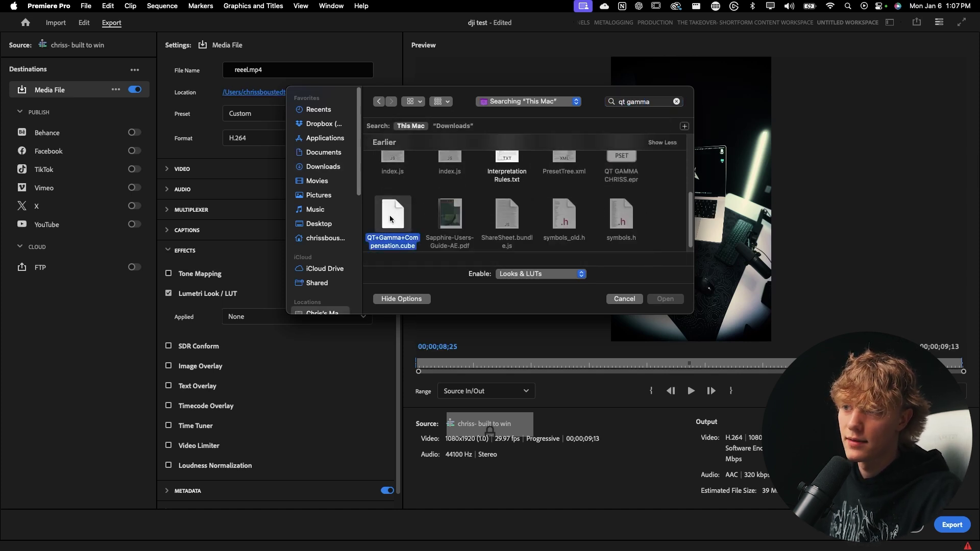
pyautogui.click(665, 299)
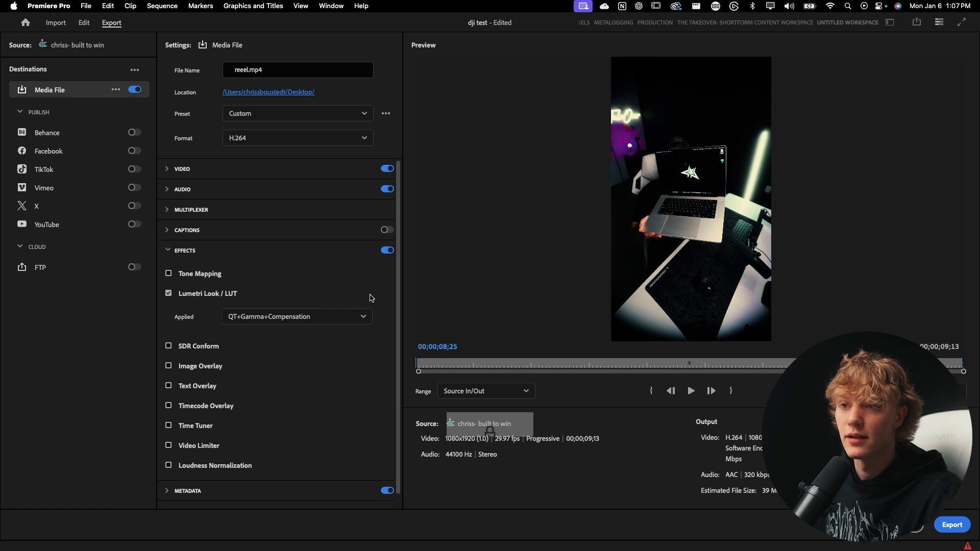
# Toggle the LUT effect off and on to compare the preview, leaving it enabled.
pyautogui.click(330, 317)
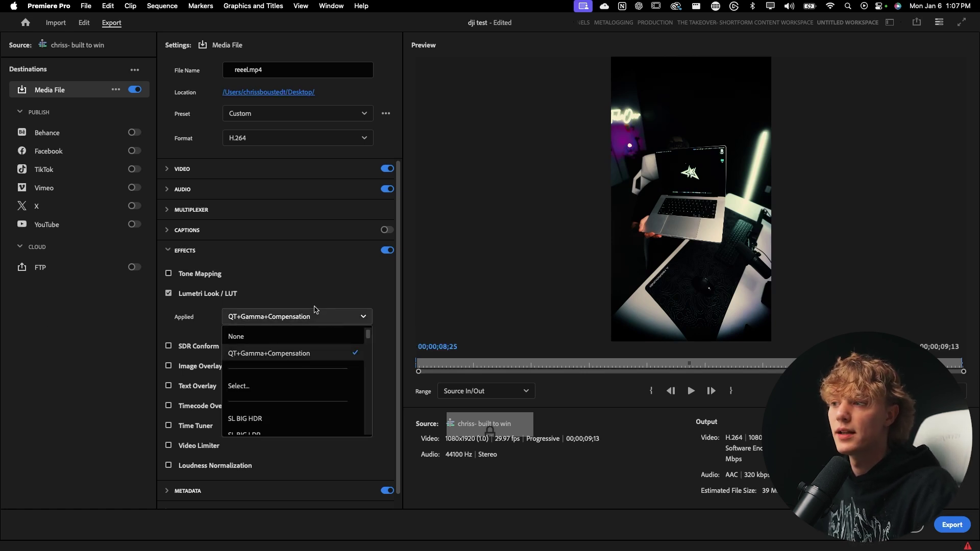
pyautogui.click(332, 319)
pyautogui.click(169, 294)
pyautogui.click(168, 294)
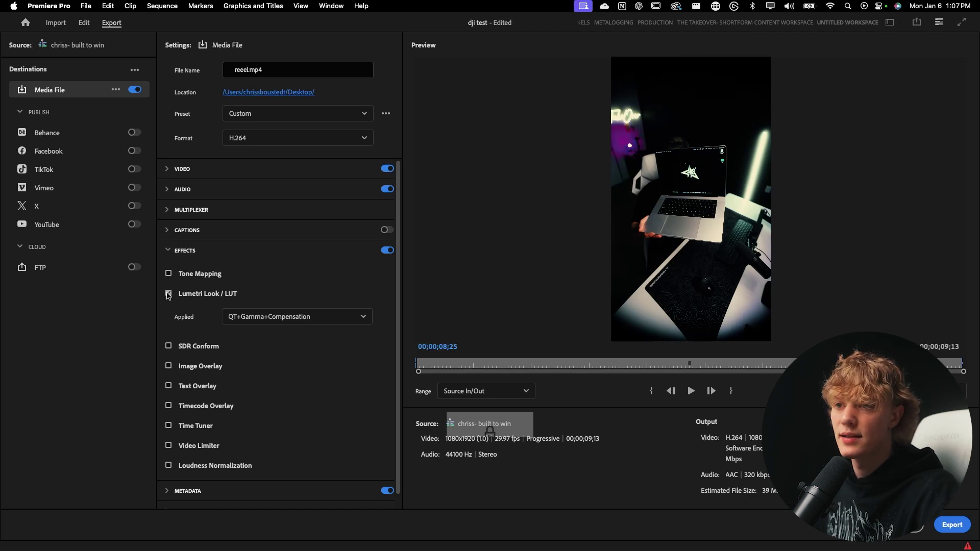
pyautogui.click(168, 293)
pyautogui.click(168, 293)
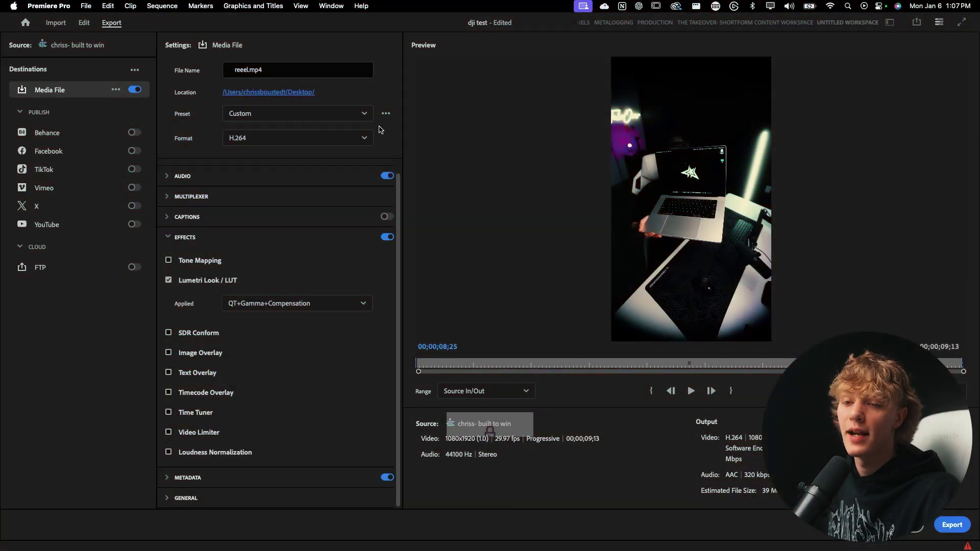
# Save the current export settings as the preset 'IG Render Settings 2025'.
pyautogui.click(386, 115)
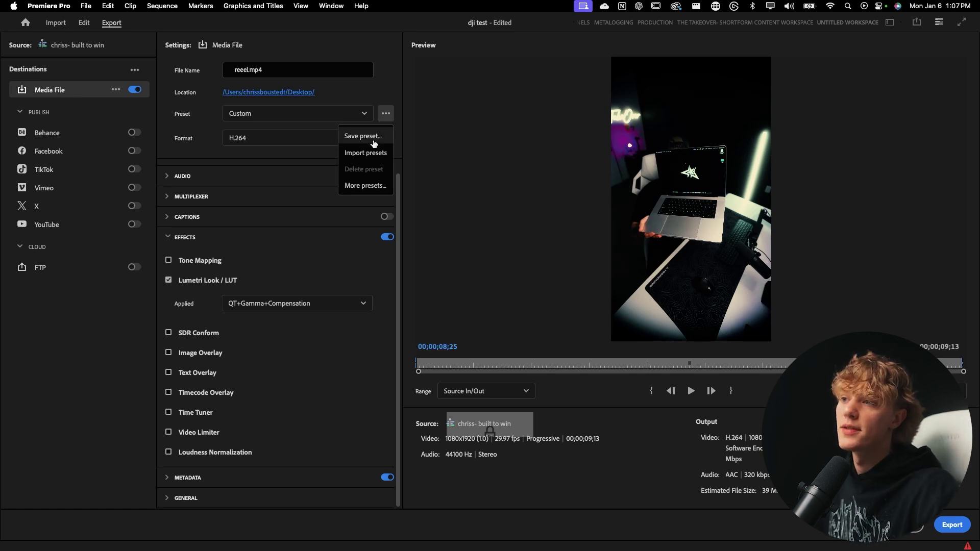
pyautogui.click(374, 138)
pyautogui.write('c')
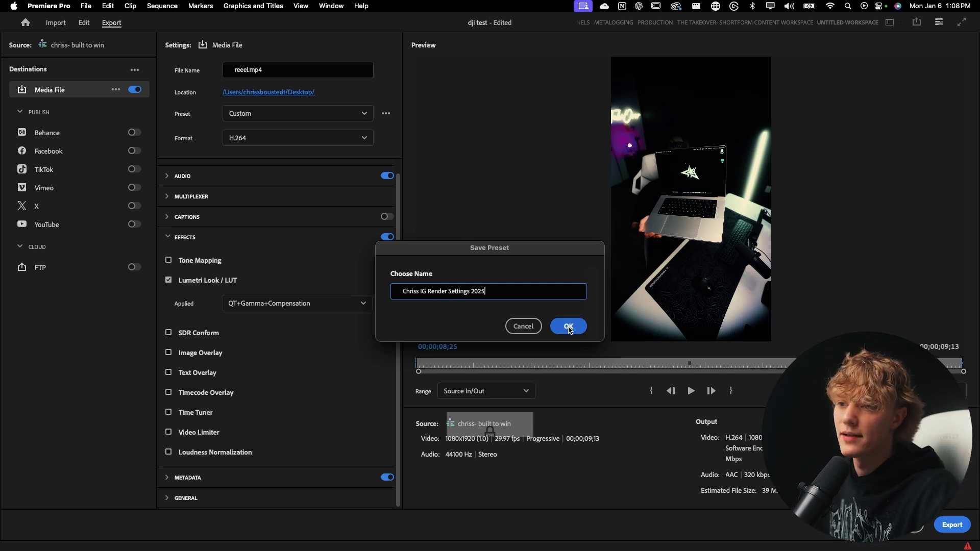
pyautogui.click(568, 327)
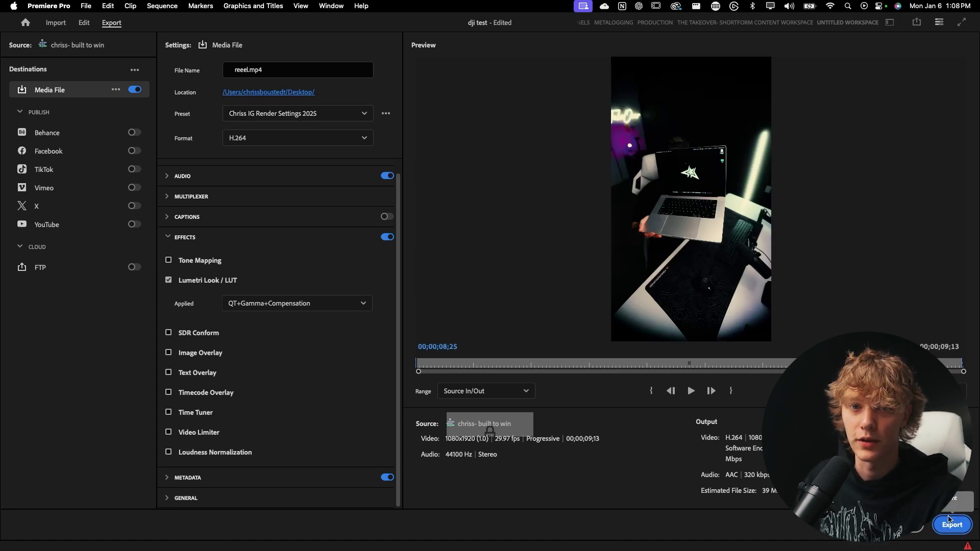
# Start exporting reel.mp4 and return to the Edit workspace.
pyautogui.click(951, 523)
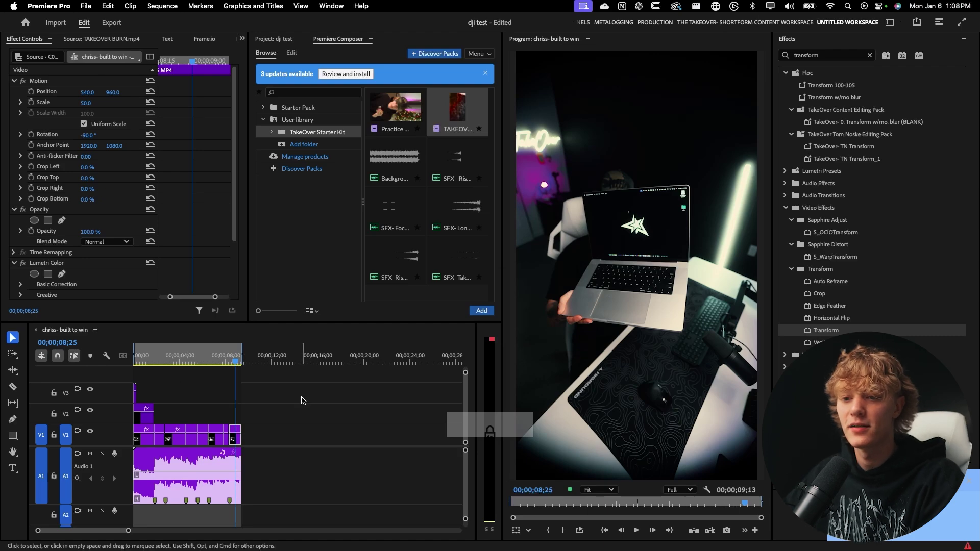